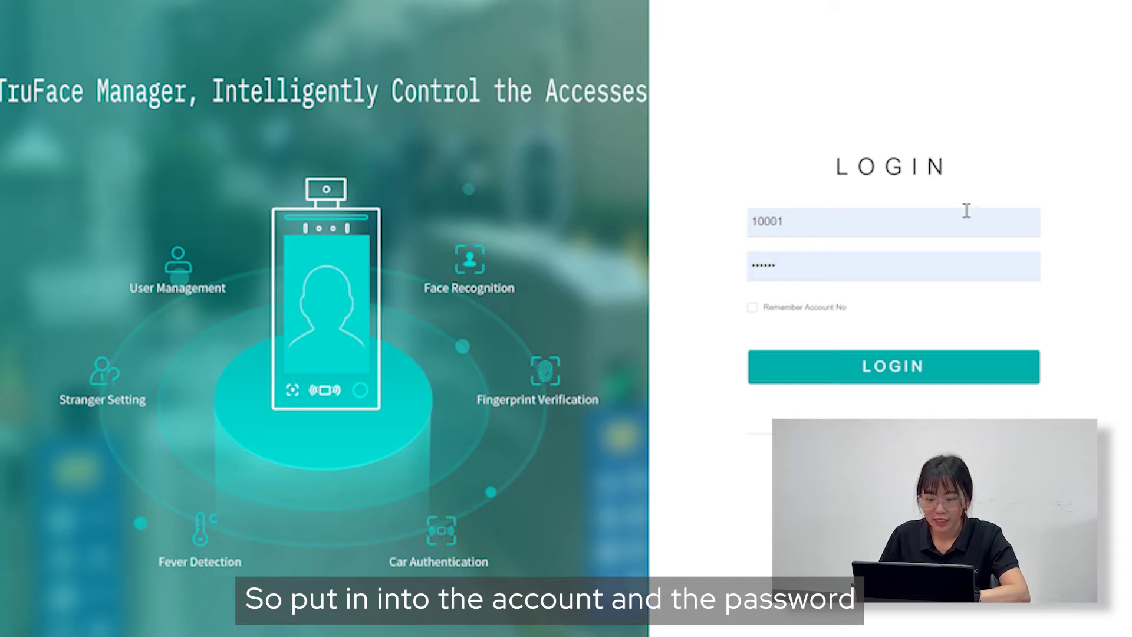
Step: Log in to TruFace Manager using the browser's saved admin account and password
click(964, 217)
click(953, 263)
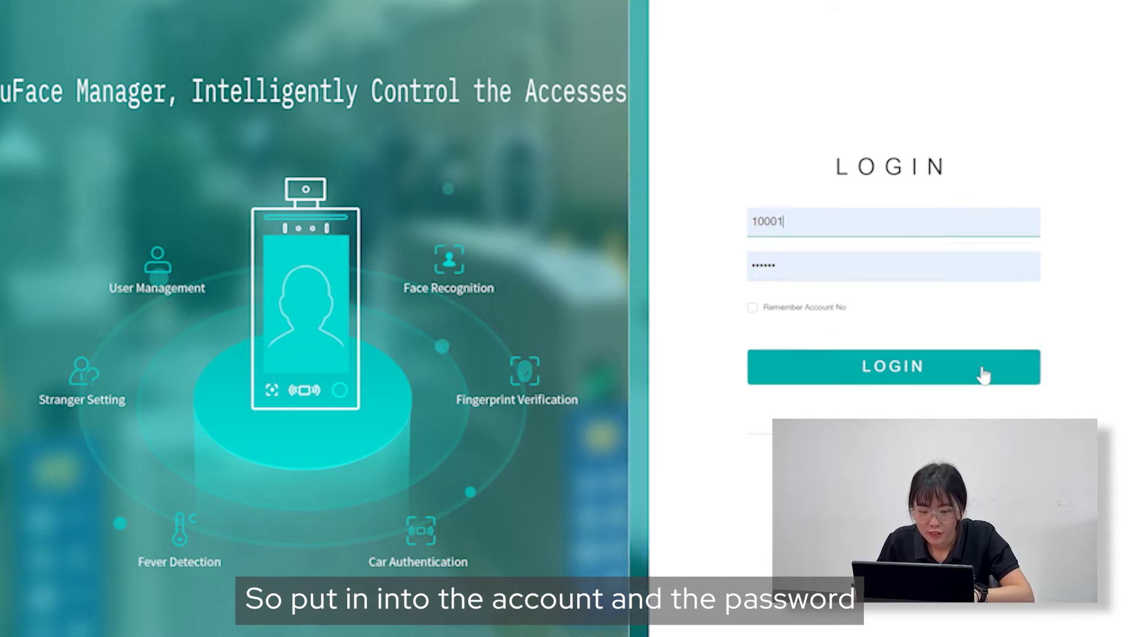
click(982, 368)
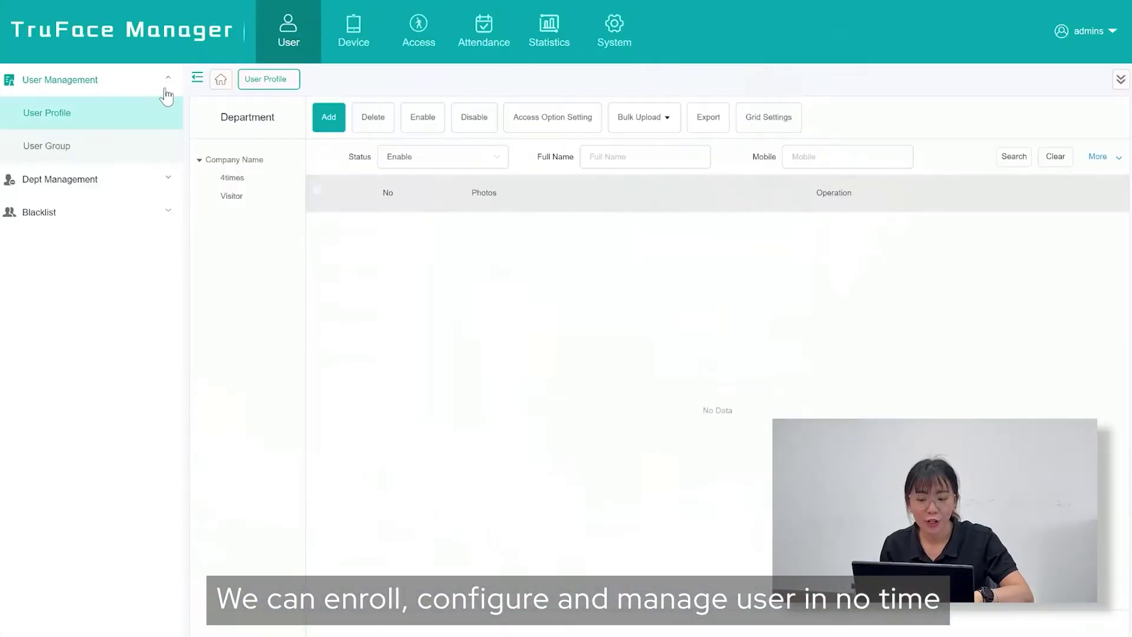
Step: View the User Group page, then the Department page under Dept Management
click(94, 155)
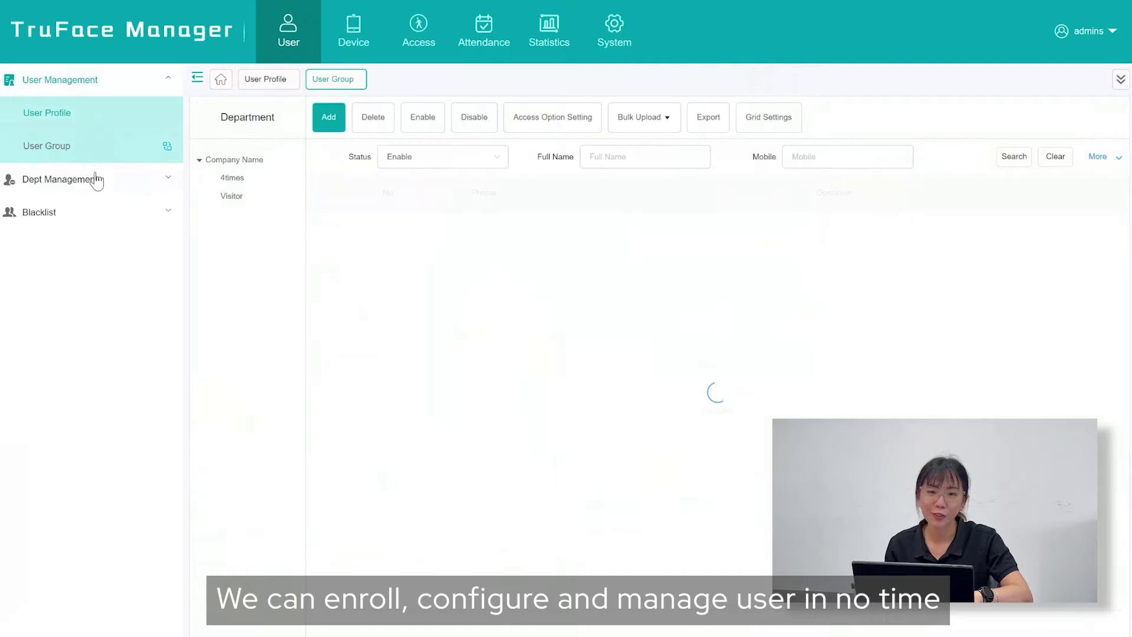
click(96, 180)
click(78, 155)
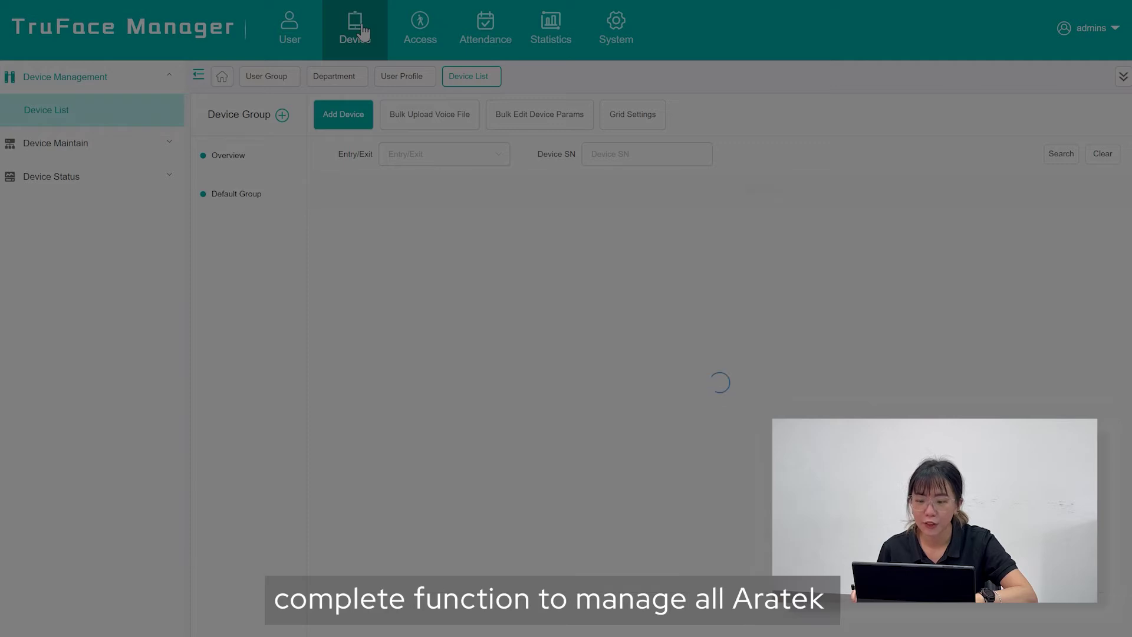
Step: Select the Default Group of devices and start the Add Device form
click(338, 117)
click(222, 192)
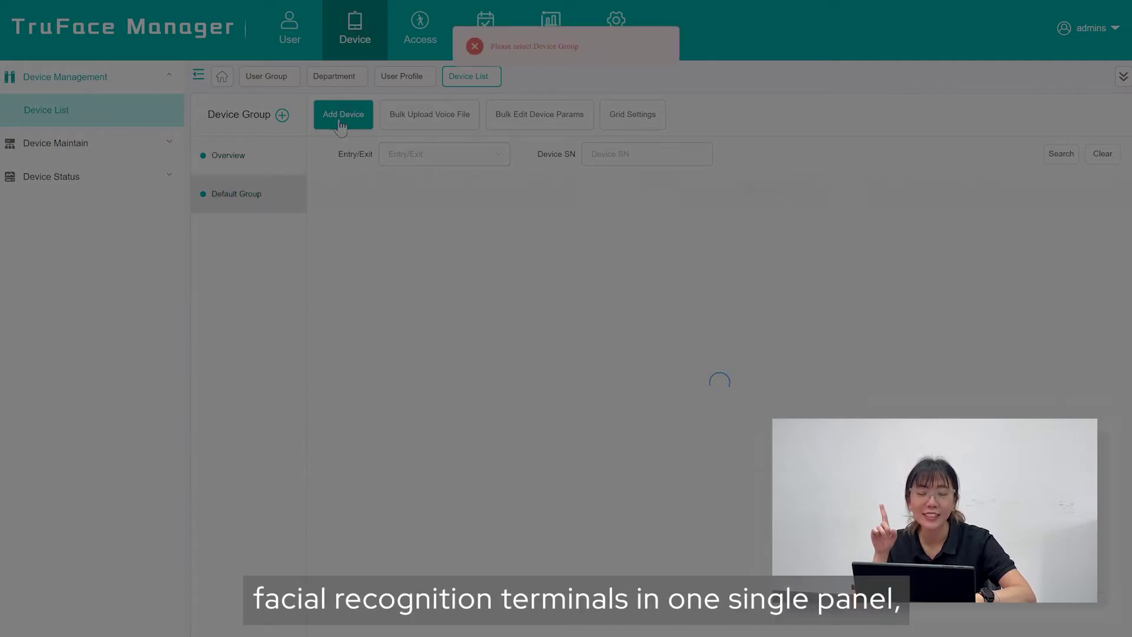
click(341, 122)
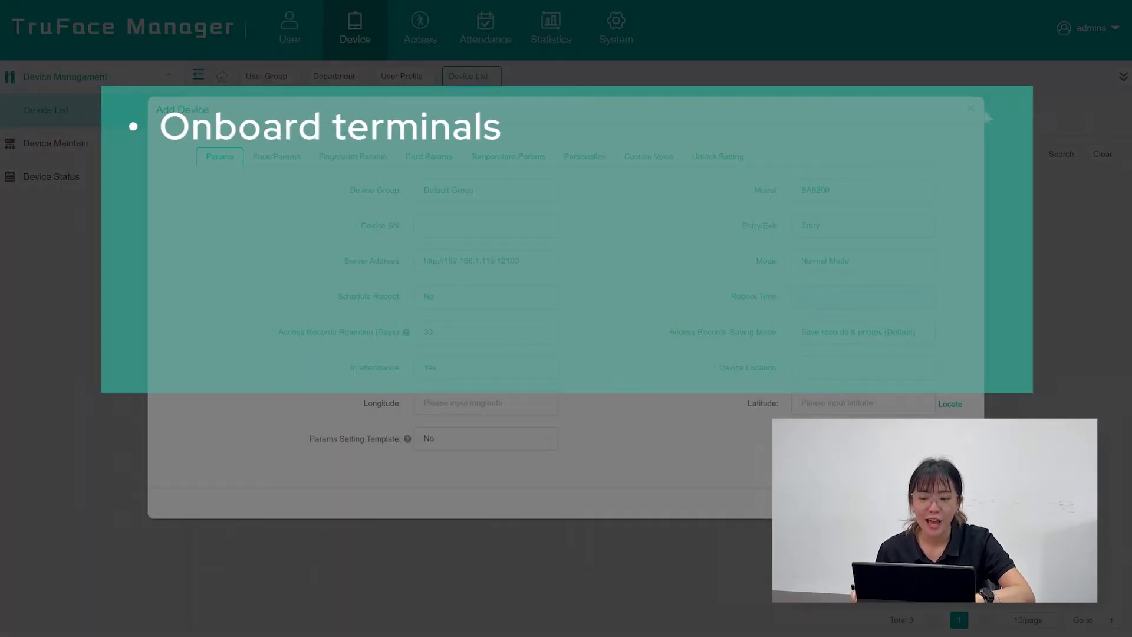
Step: Expand Device Maintain and Device Status, and show the first terminal's maintenance actions
click(87, 141)
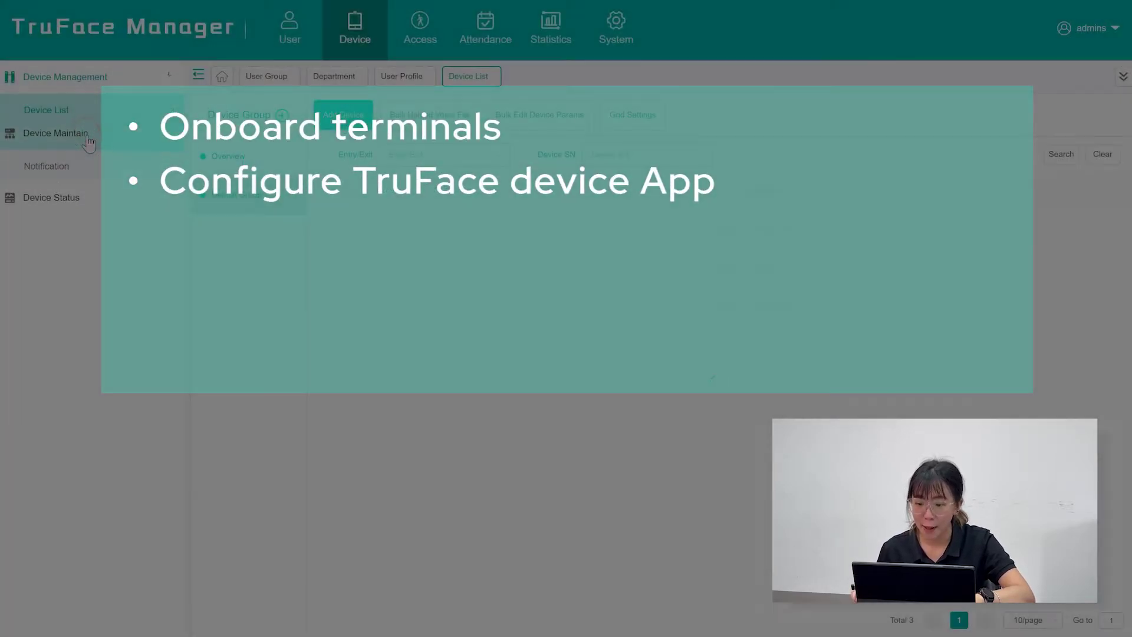
click(87, 239)
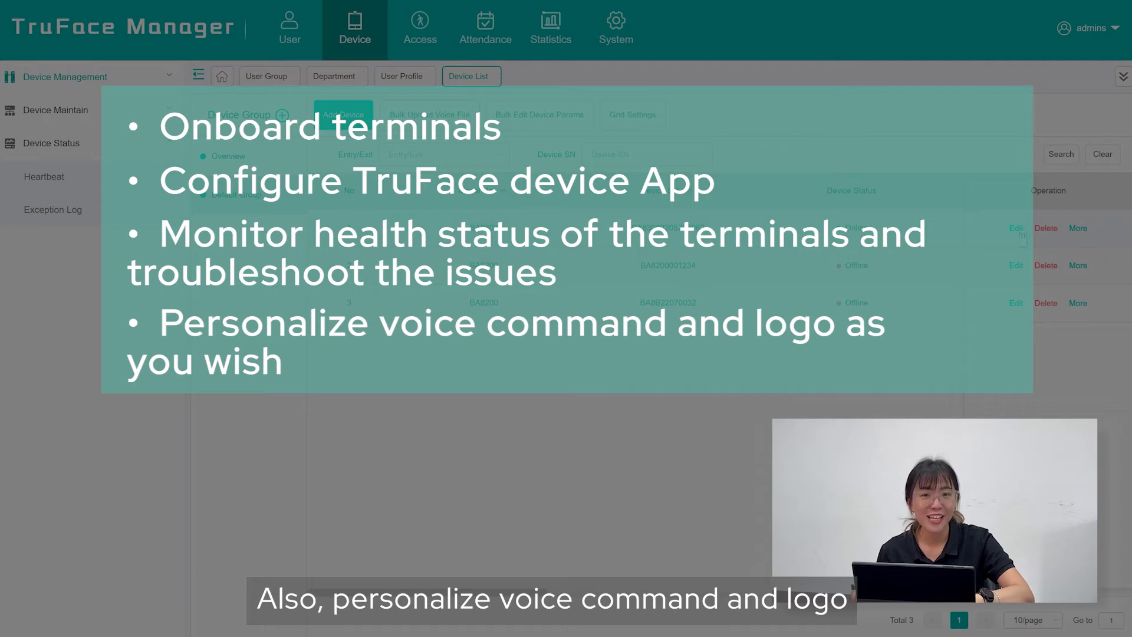
click(1076, 229)
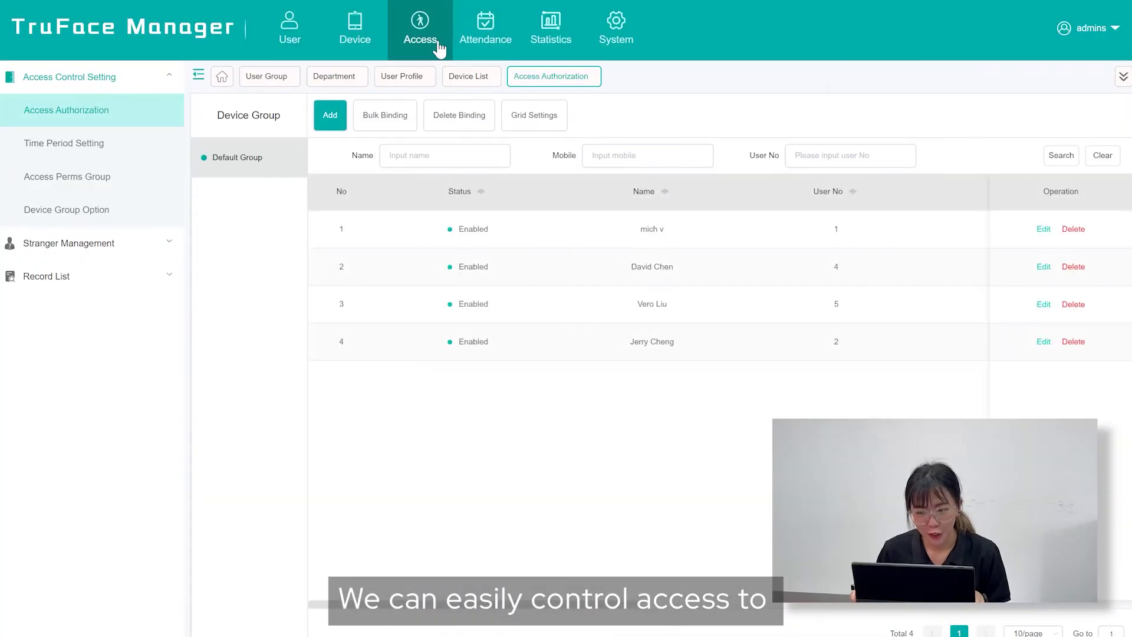
Step: Browse Time Period Setting, Access Perms Group and Device Group Option, then the Blacklist Alarm records
click(95, 148)
click(95, 179)
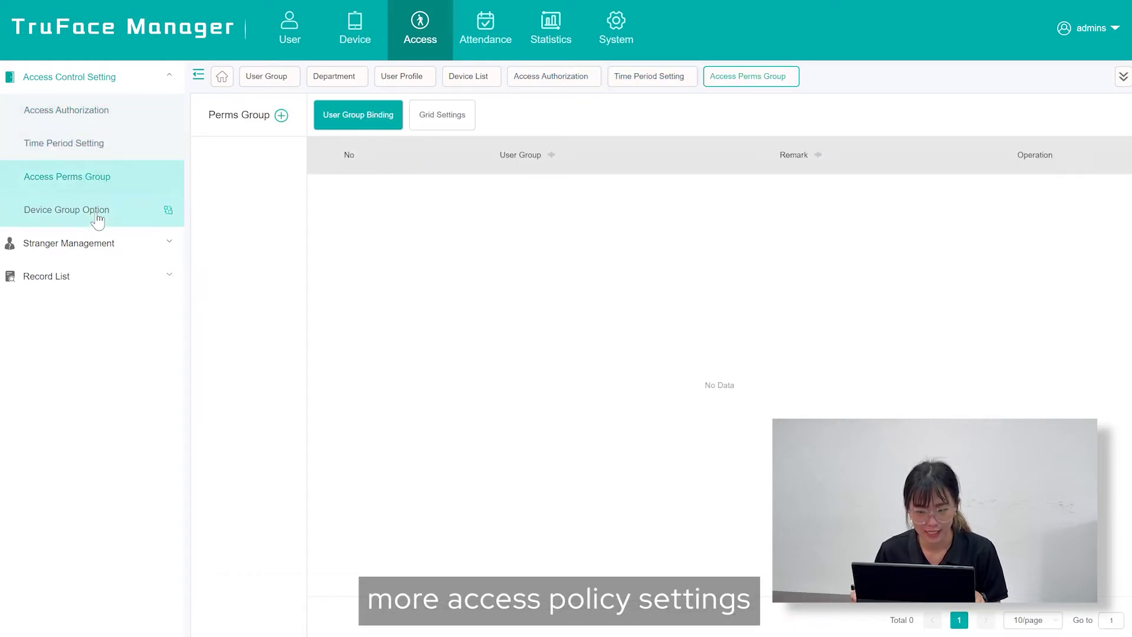
click(97, 218)
click(94, 241)
click(93, 202)
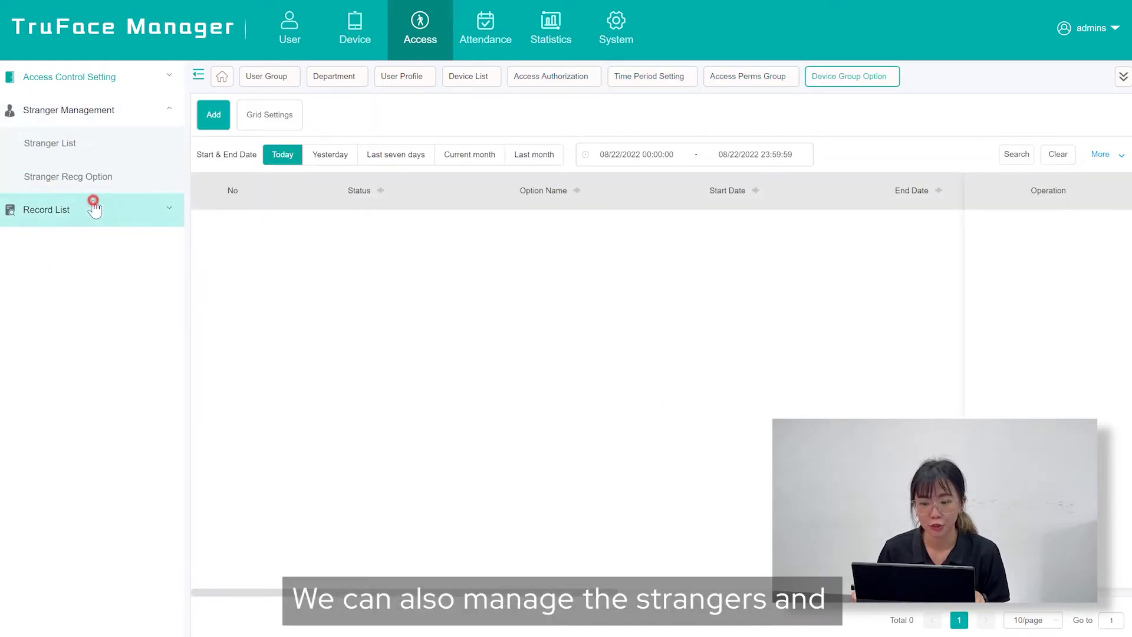
click(94, 244)
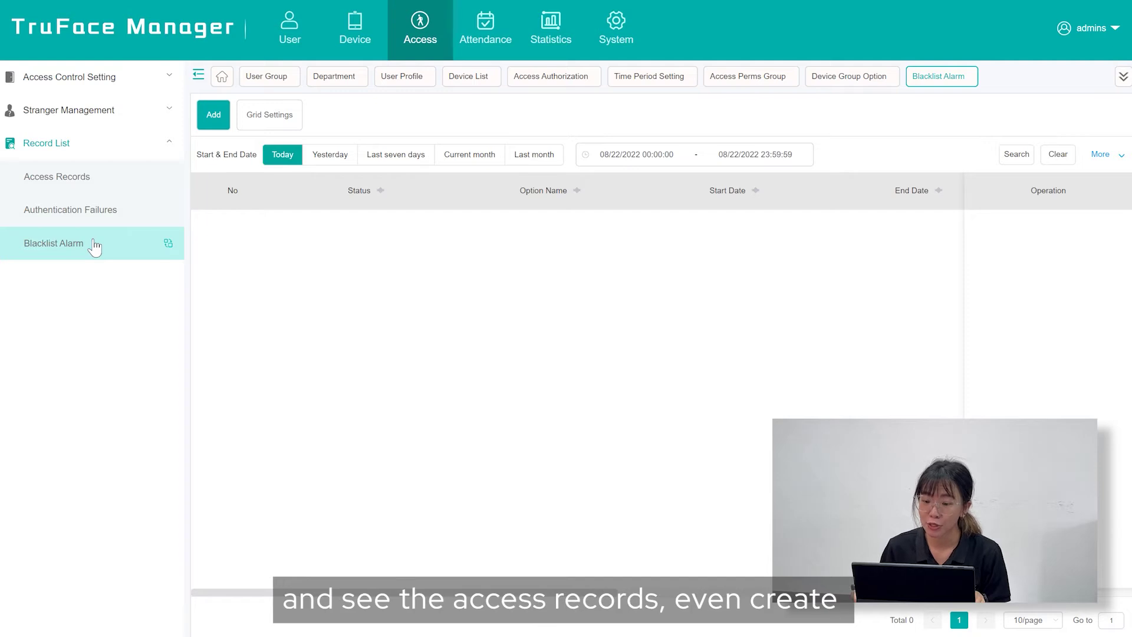
click(95, 244)
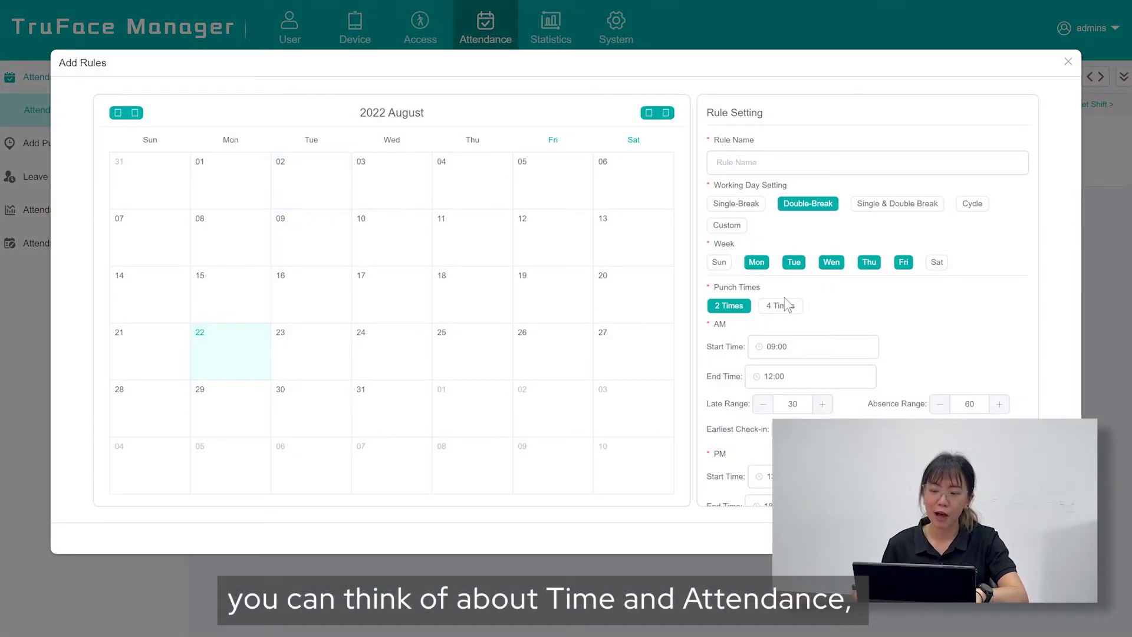
Step: Open the Business Trip page under Leave Management in Attendance
scroll(866, 295, down, 2)
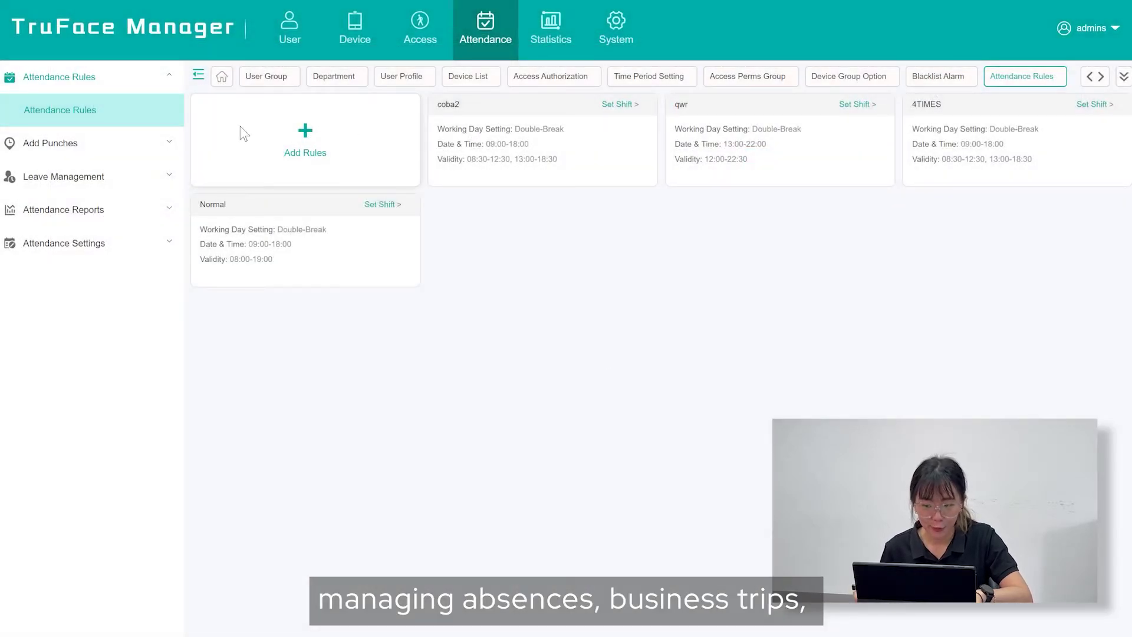
click(122, 177)
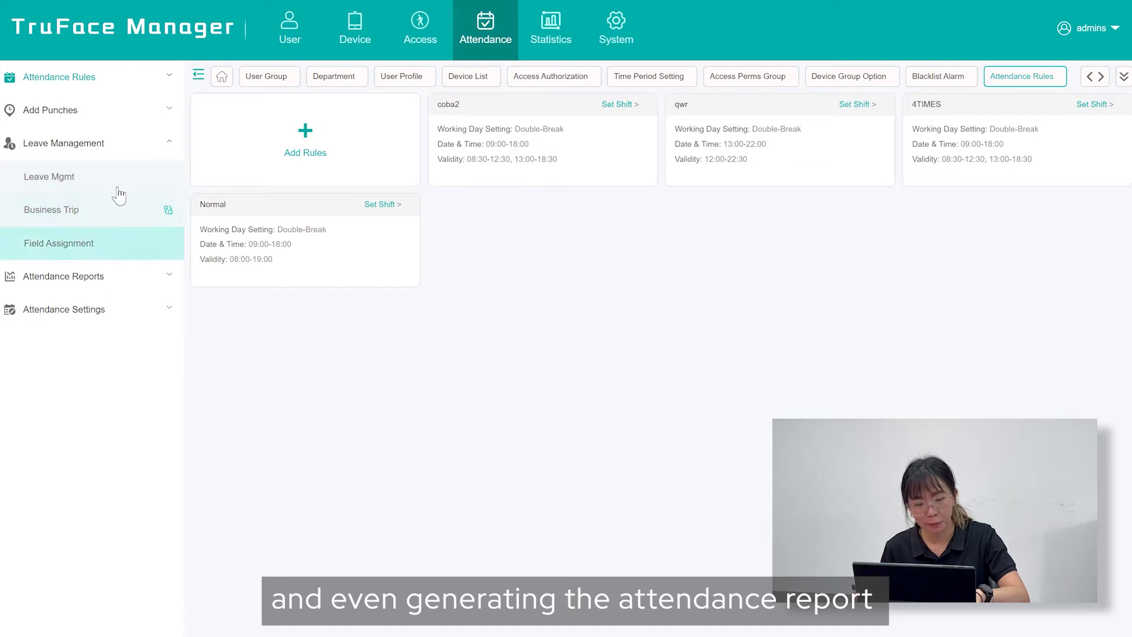
click(119, 188)
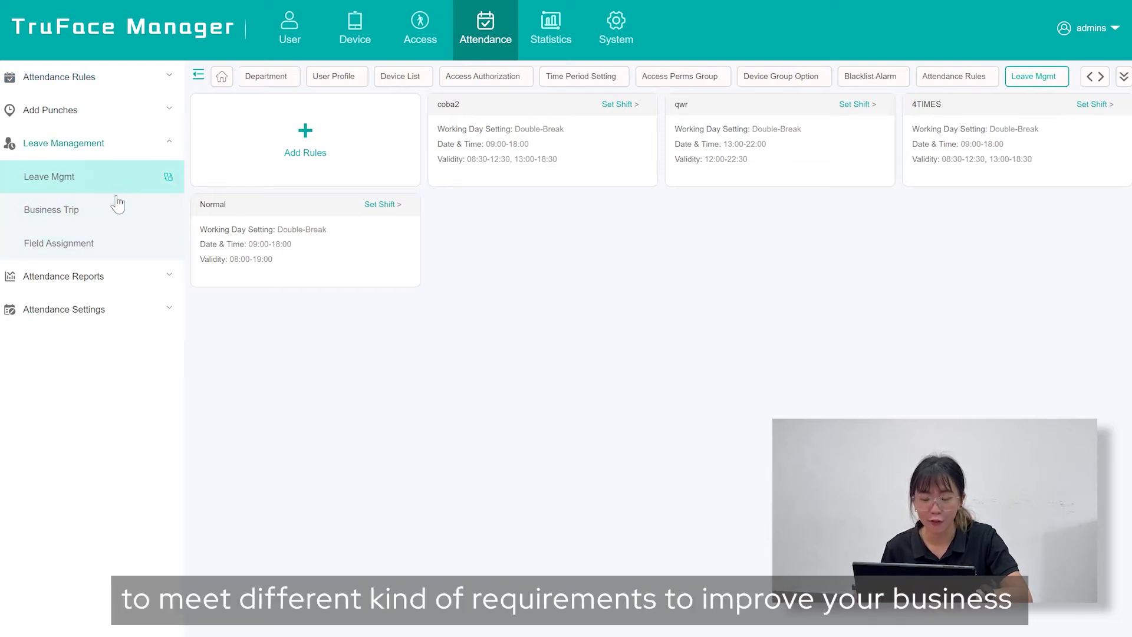
click(119, 213)
click(119, 213)
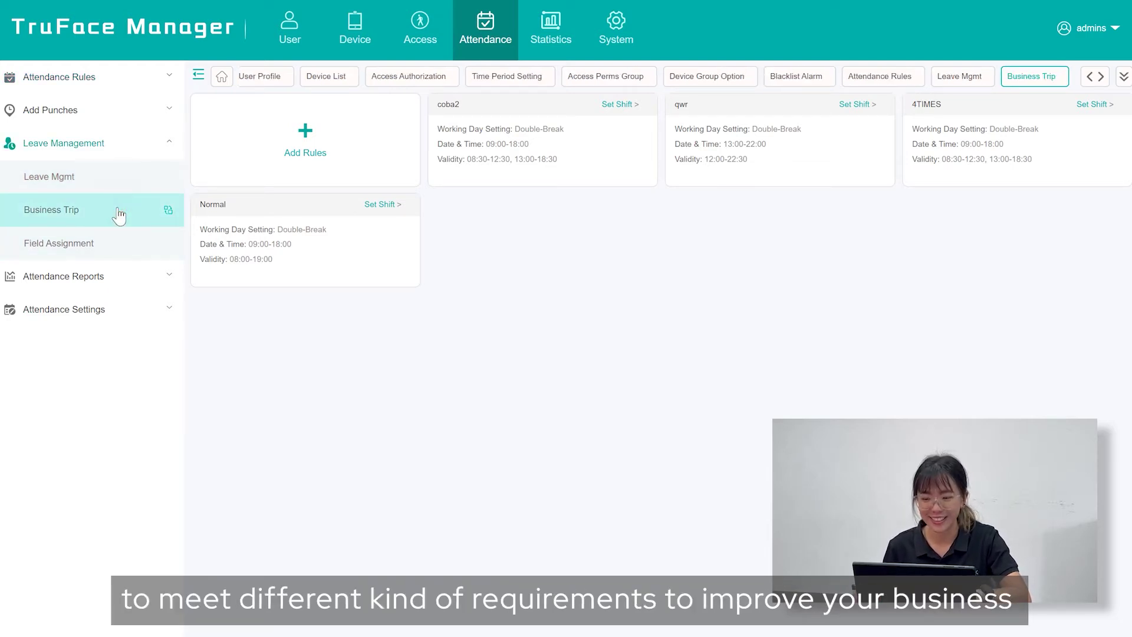
Step: Expand Attendance Reports, view the Monthly Report, then the Daily Report
click(109, 275)
click(106, 247)
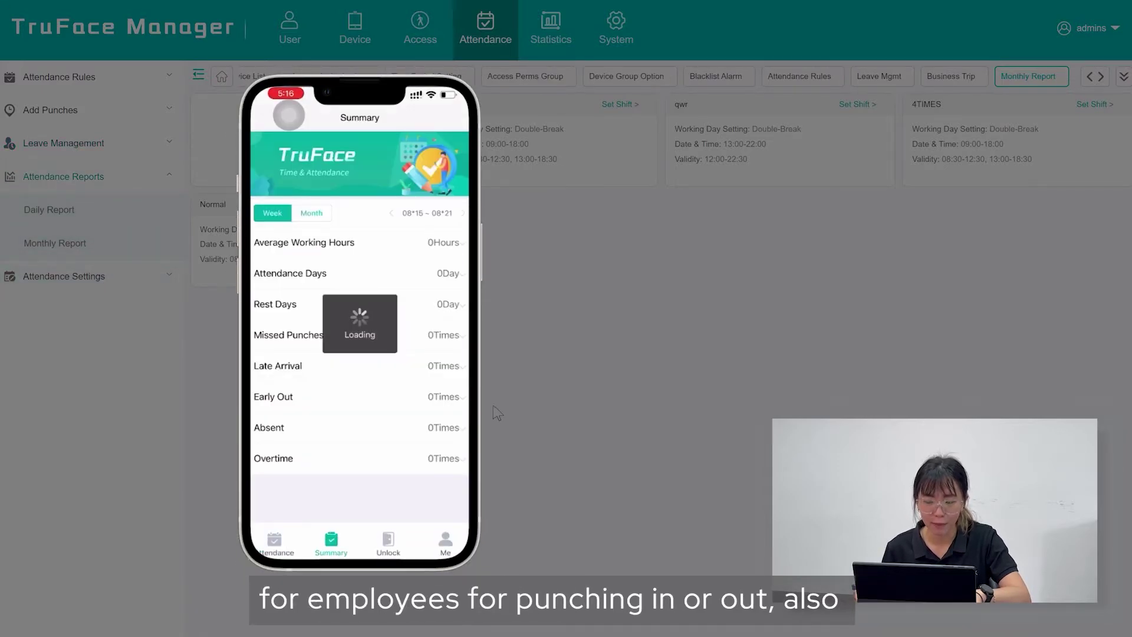
click(83, 242)
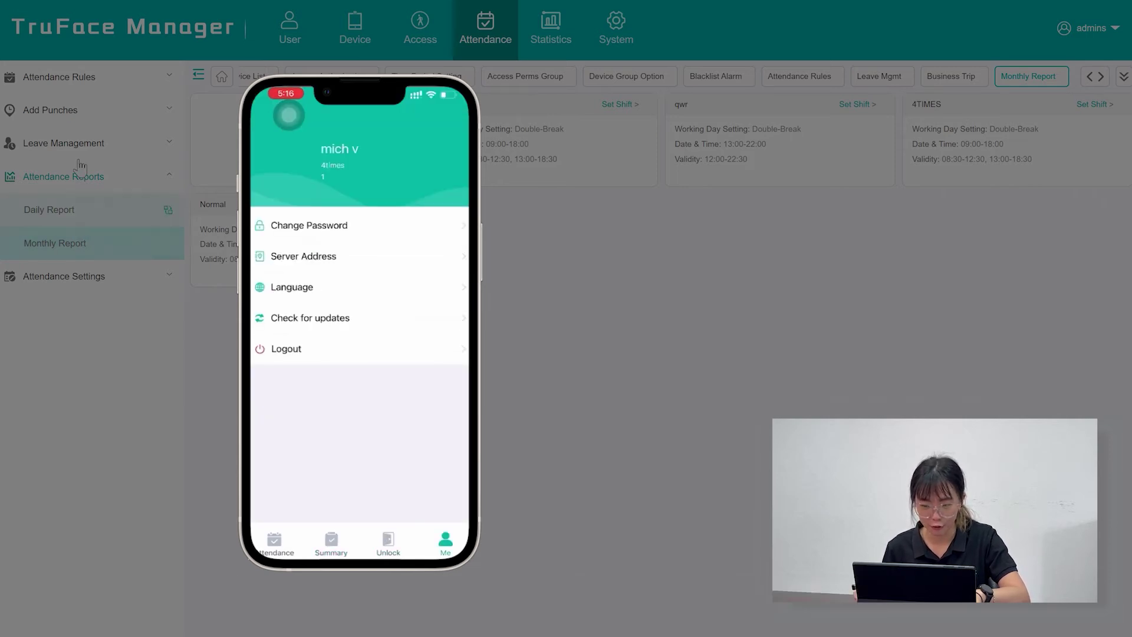
click(67, 224)
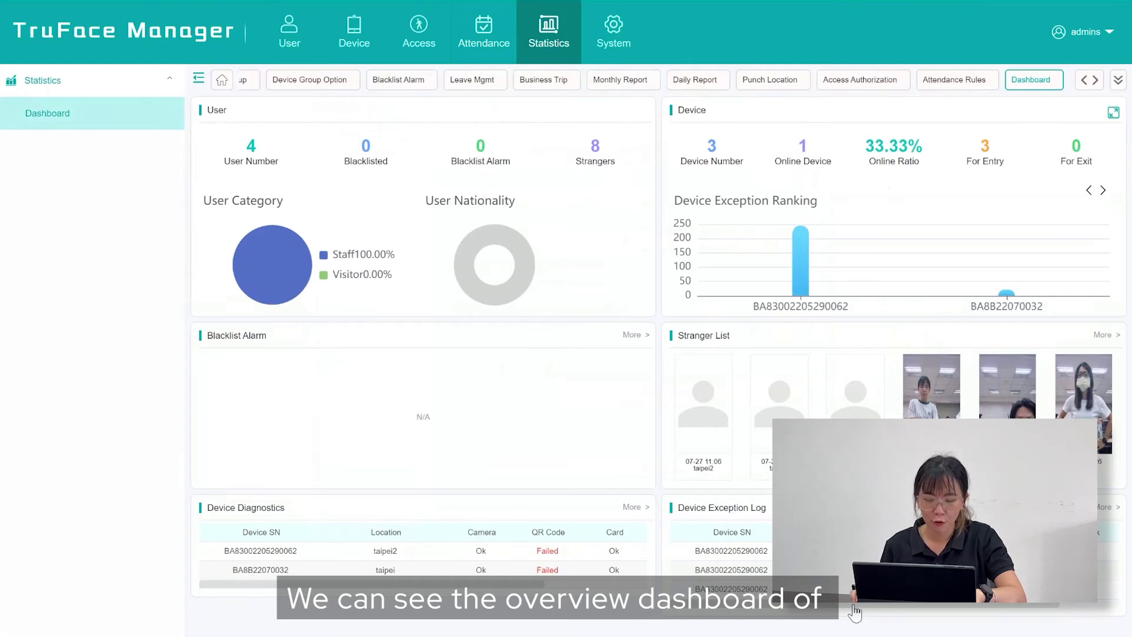
Step: Scroll the Device Exception Log and Device Diagnostics tables sideways to reveal more columns
drag(854, 613, 957, 609)
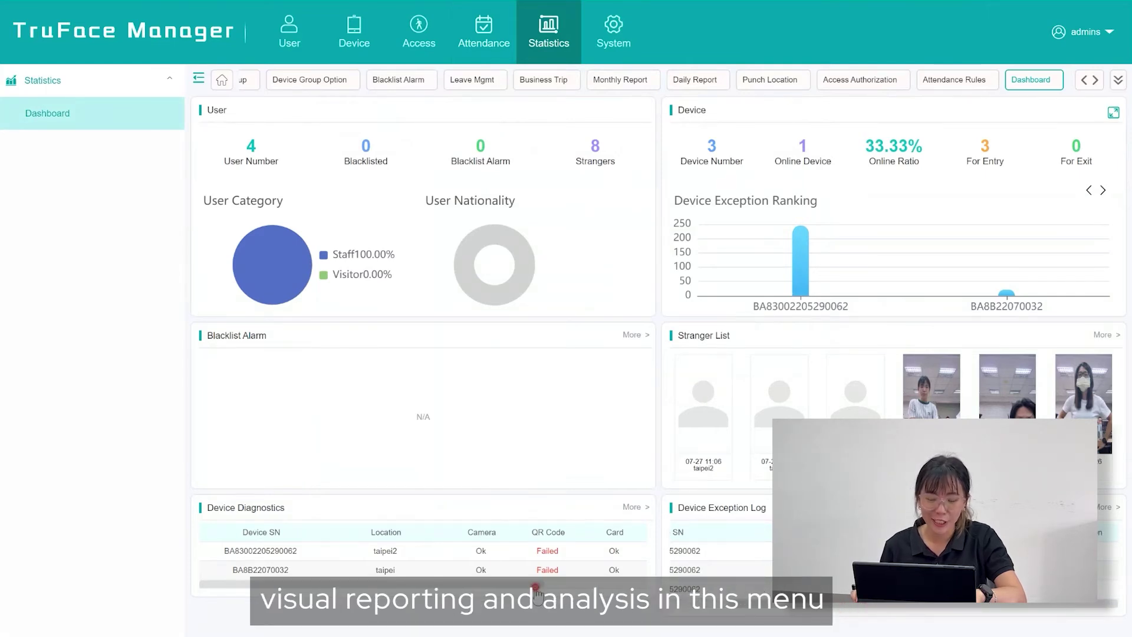
drag(536, 587, 631, 585)
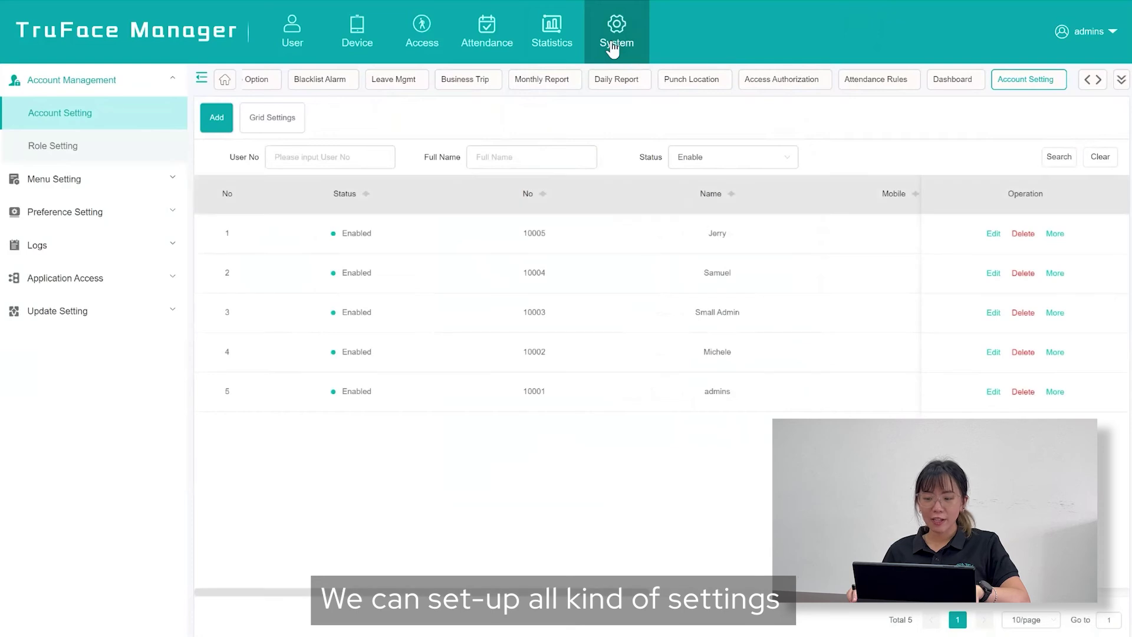
Step: Expand the Menu, Preference, Logs, Application Access and Update Setting groups under System
click(88, 186)
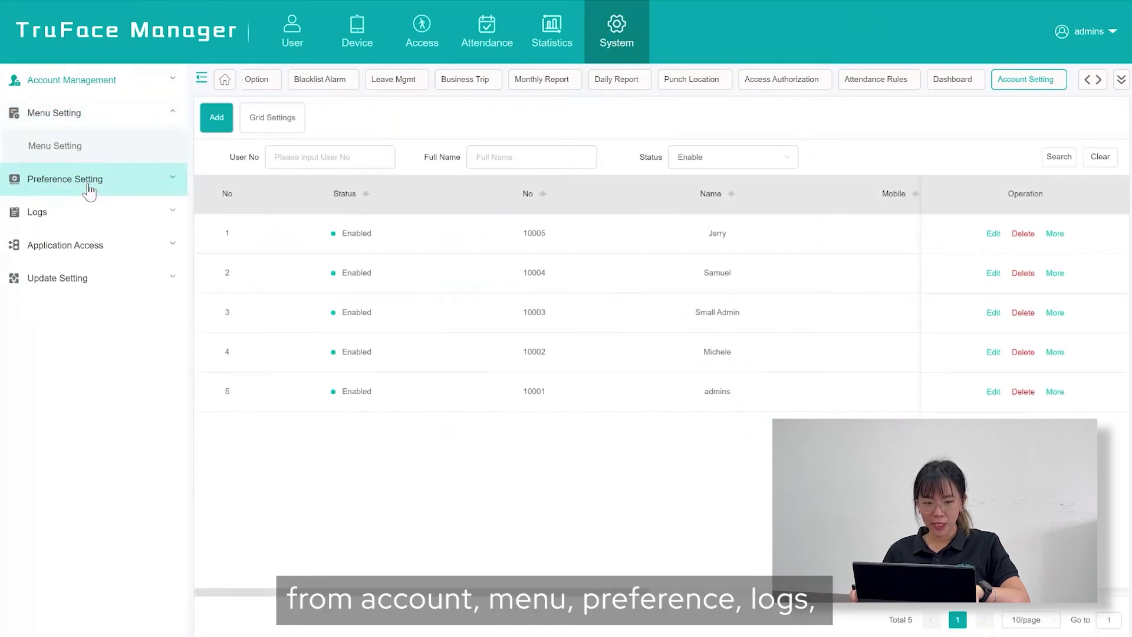
click(89, 187)
click(83, 179)
click(53, 215)
click(101, 242)
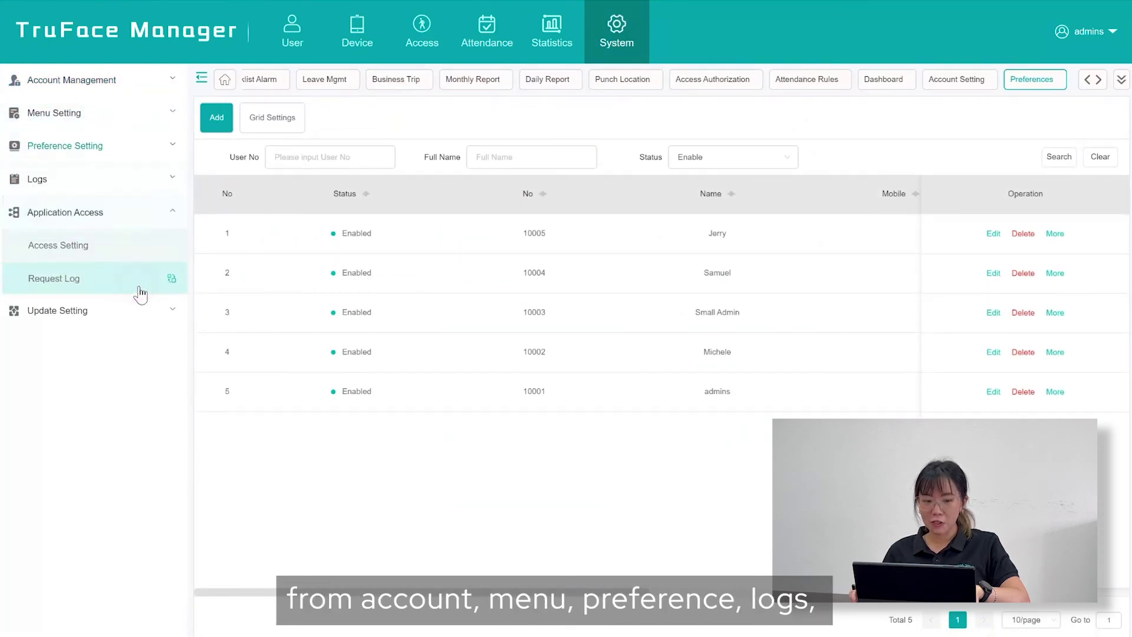
click(140, 309)
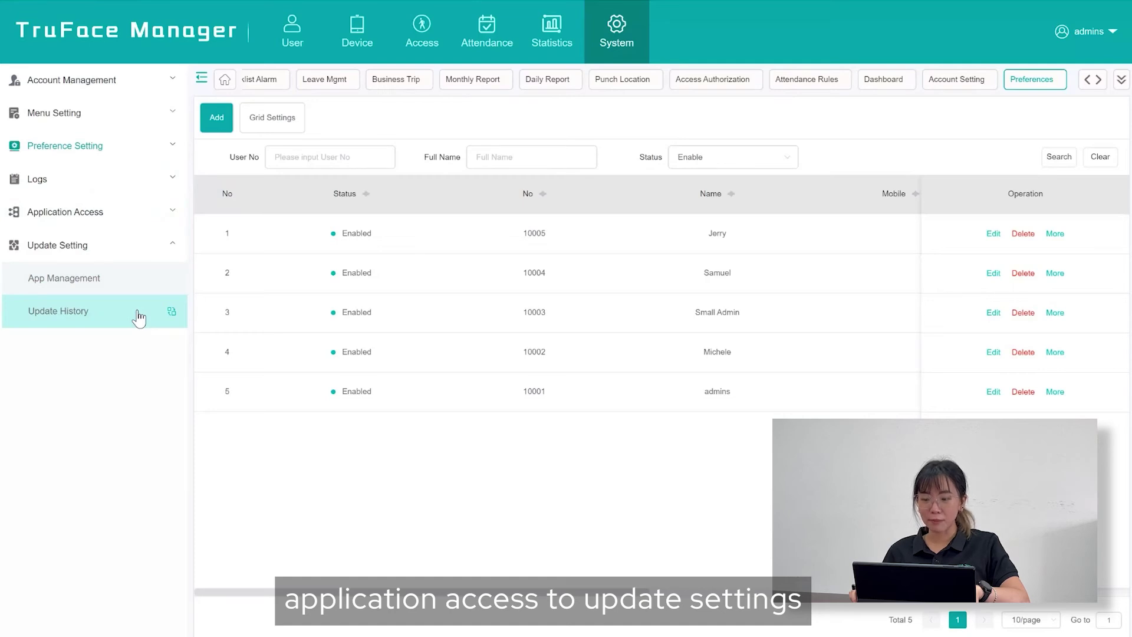
Step: Open Account Setting, cancel an edit of the fourth account, then list roles in Role Setting
click(103, 81)
click(88, 113)
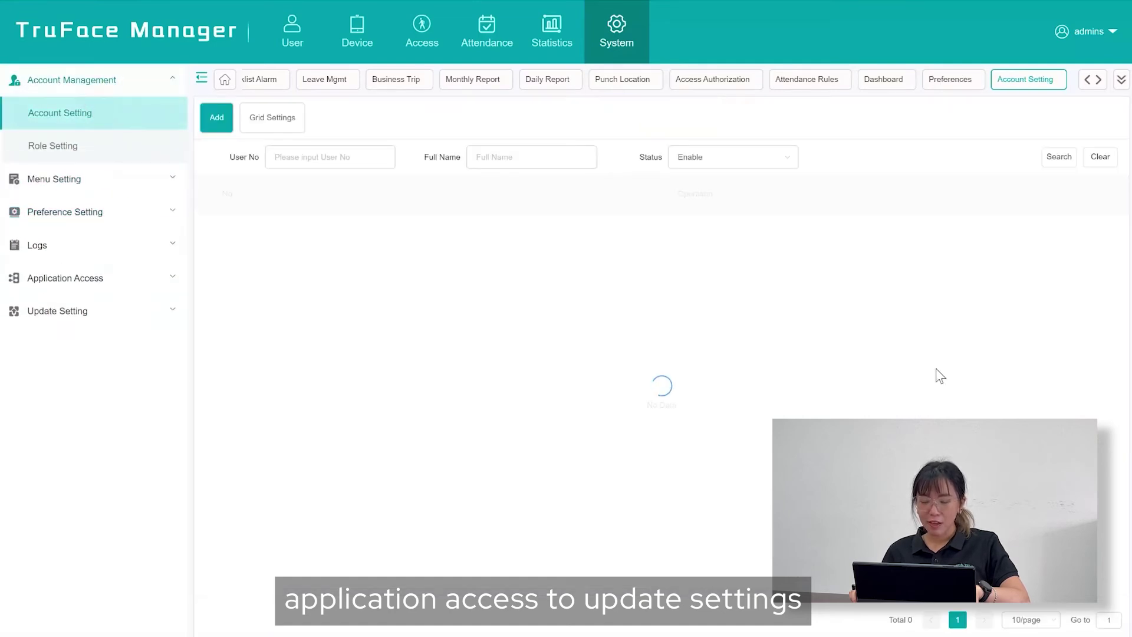
click(993, 352)
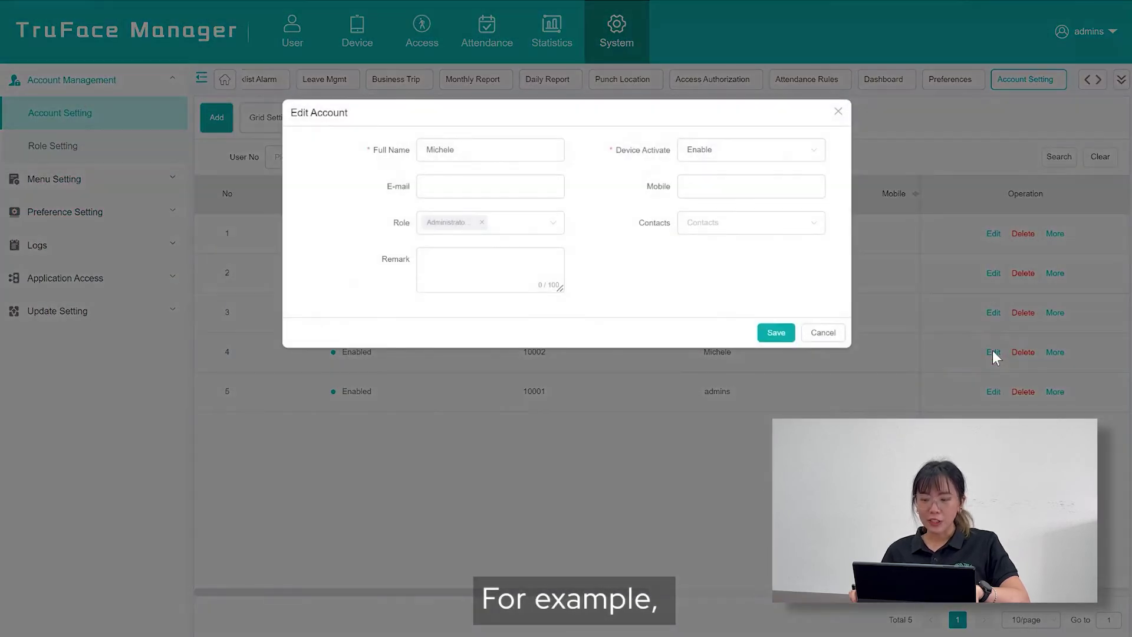
click(823, 333)
click(111, 154)
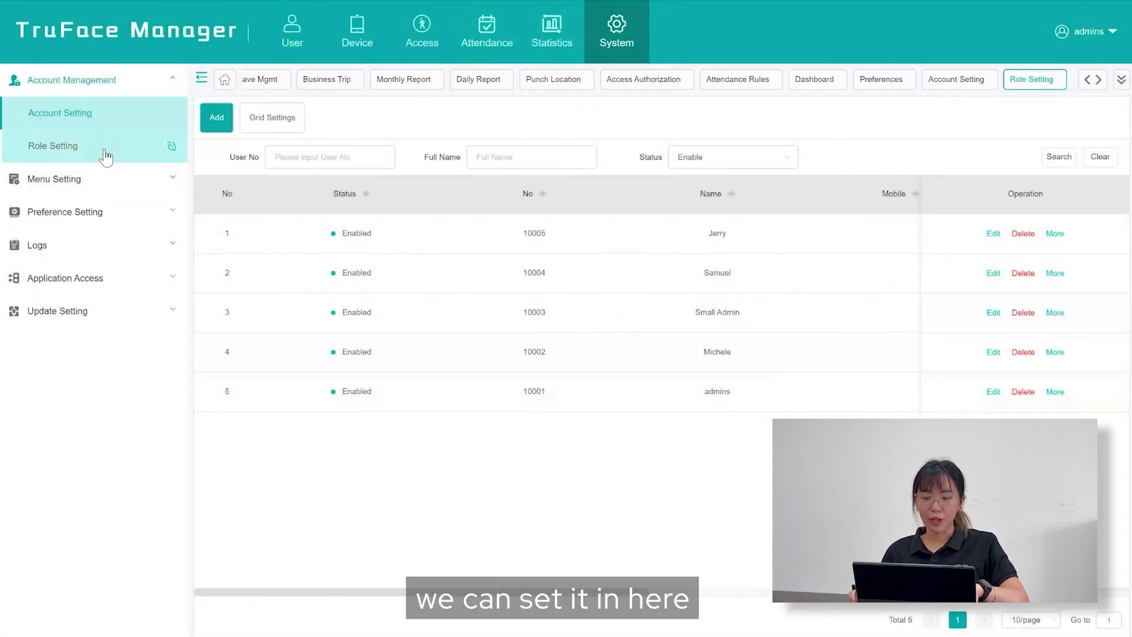
click(40, 154)
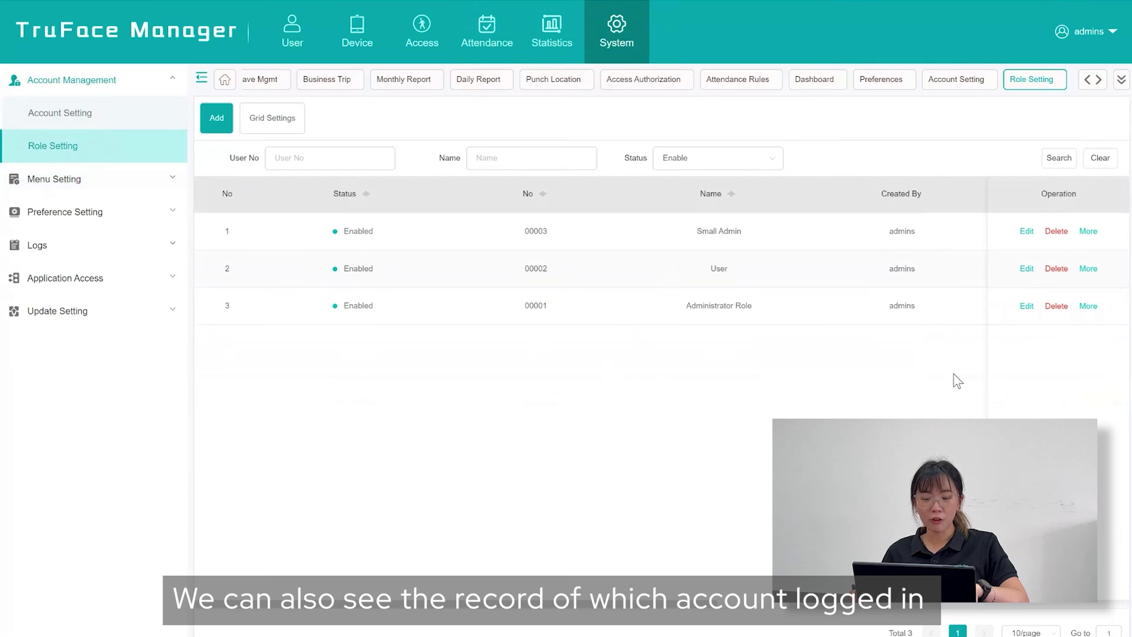
Step: Cancel an Administrator Role edit, then expand its User, Device, Access and Attendance menu permissions
click(1028, 308)
click(824, 272)
mouse_move(1088, 306)
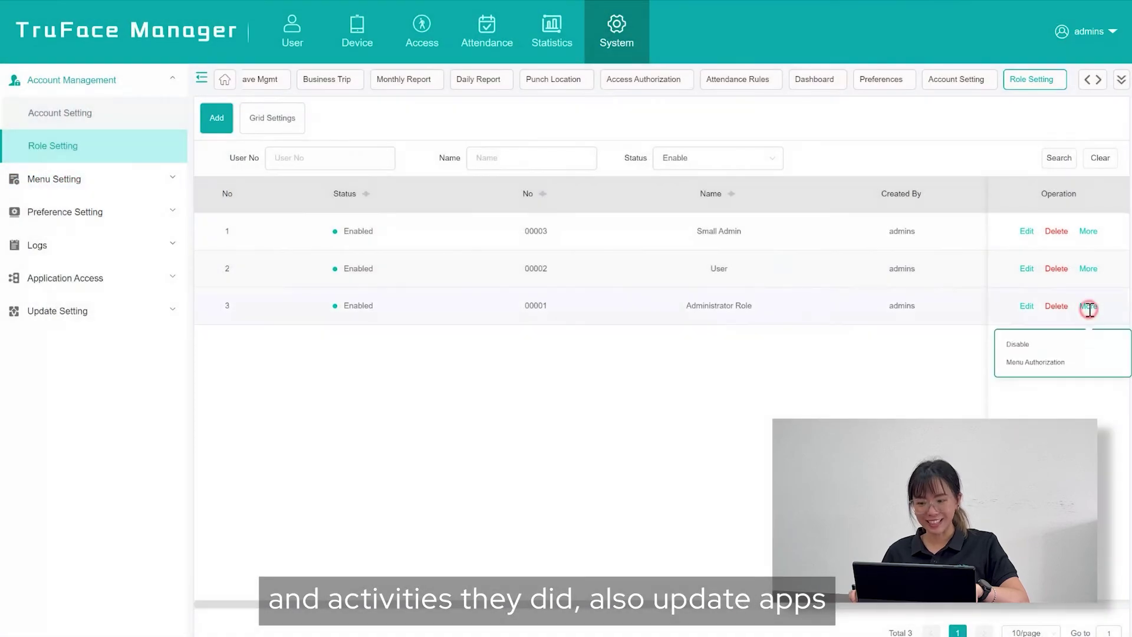
click(1060, 357)
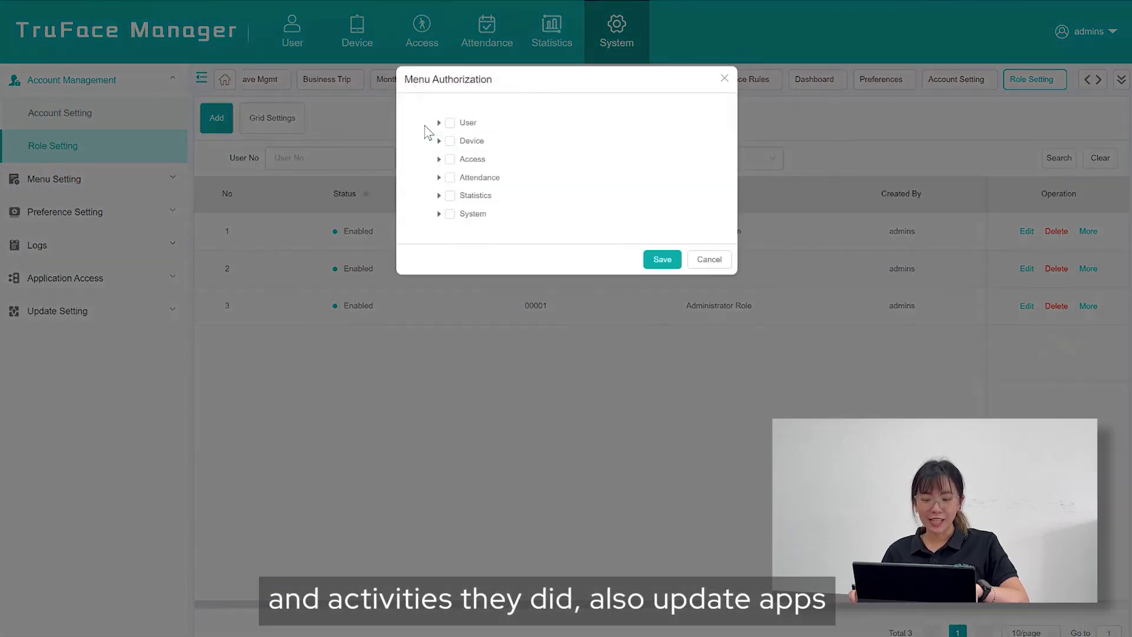
click(438, 122)
click(439, 195)
click(438, 267)
click(439, 341)
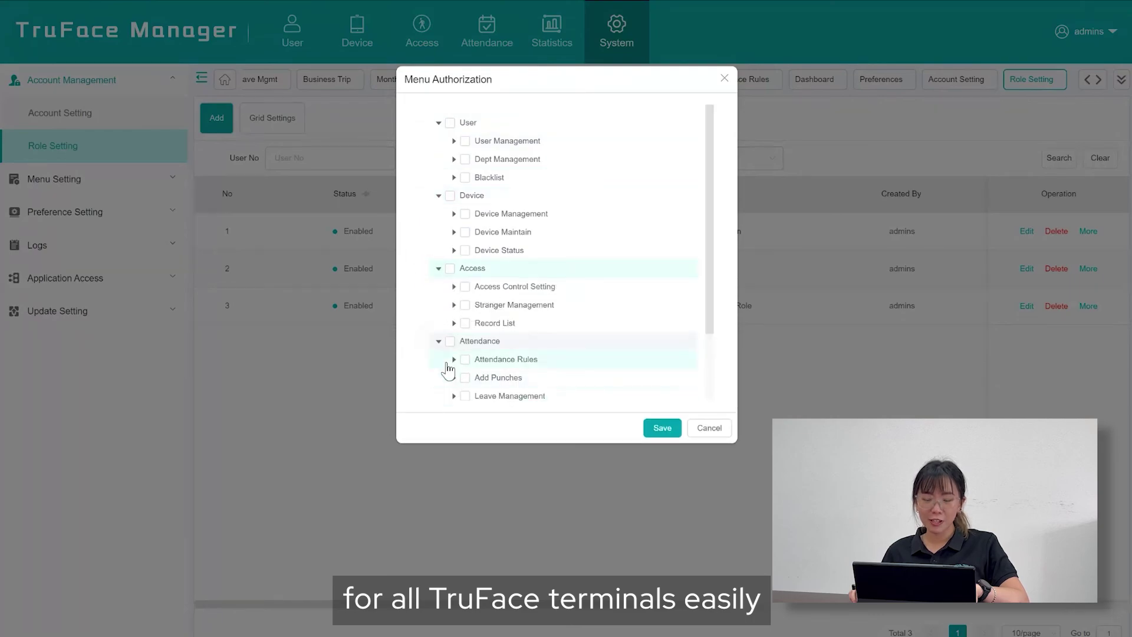